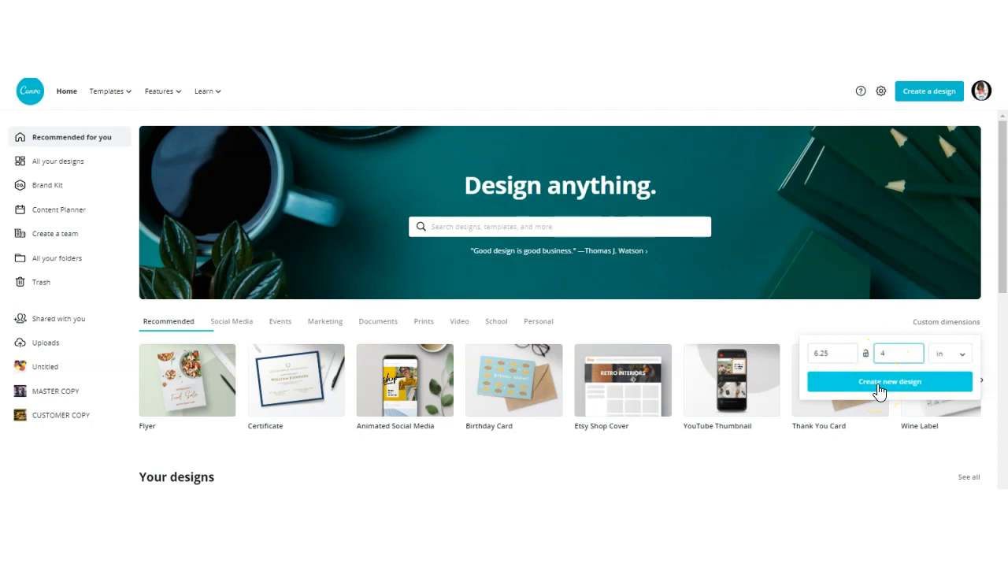
Create the 6.25 × 4 in design and add a square shape to its blank page
{"action": "left_click", "coordinate": [879, 386]}
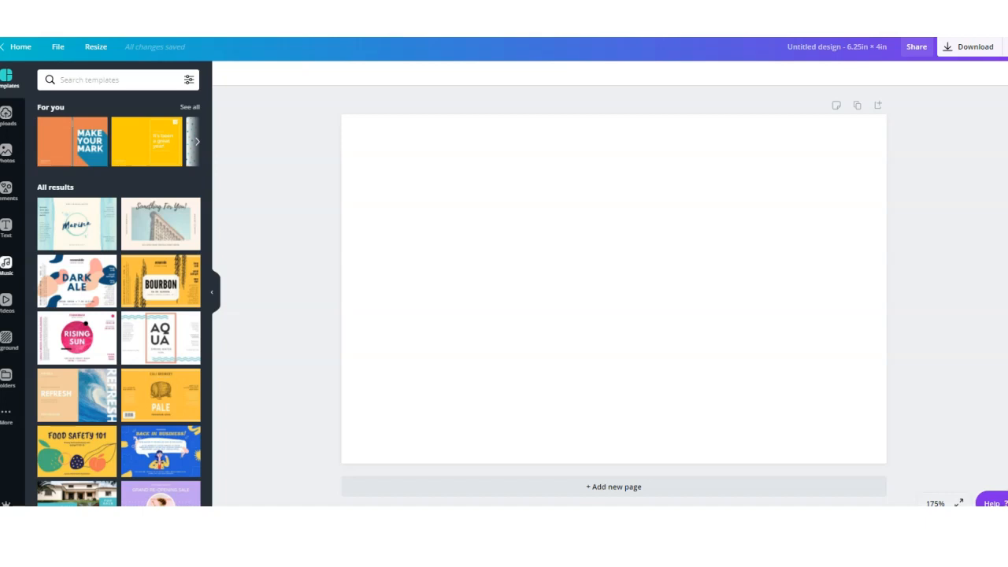
{"action": "left_click", "coordinate": [7, 201]}
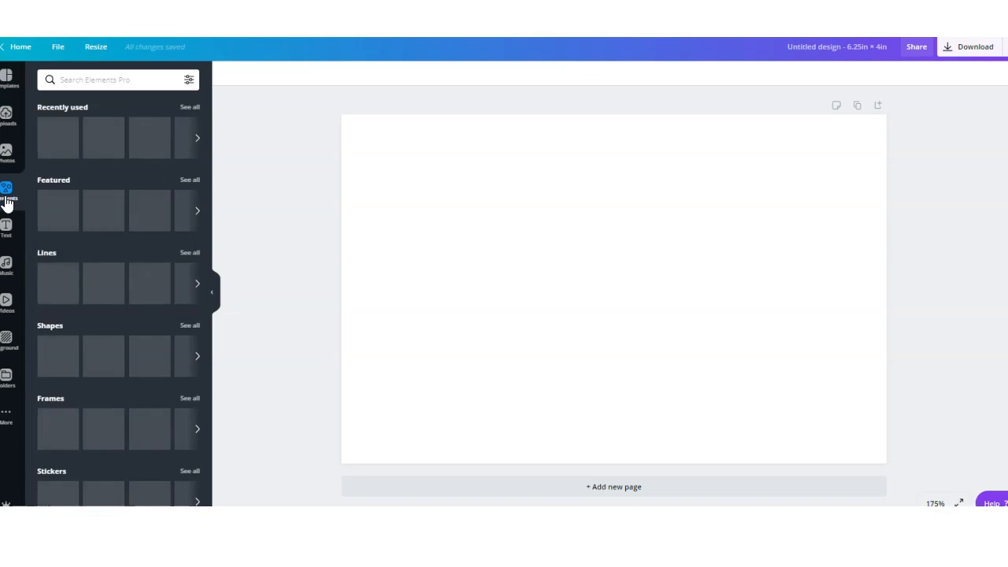
{"action": "left_click", "coordinate": [97, 353]}
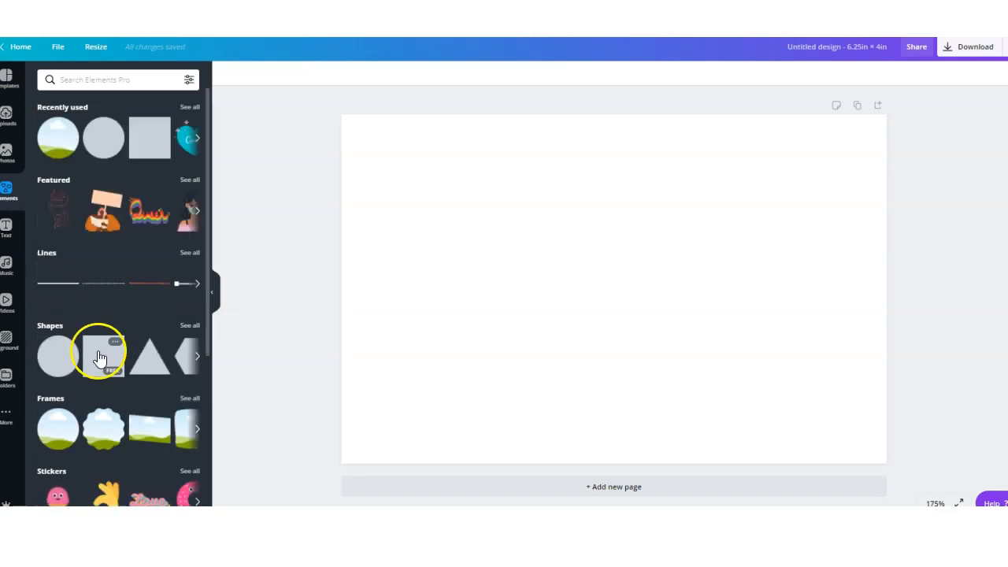
{"action": "left_click", "coordinate": [612, 250]}
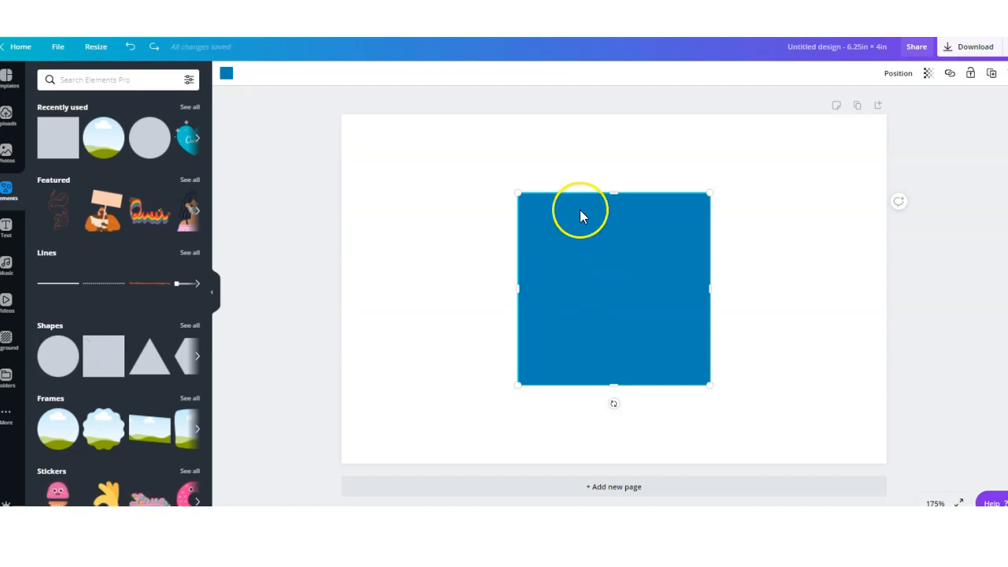
Shape the blue square into a narrow 3.6 in tall panel at the page's left edge and duplicate it to the right edge
{"action": "left_click_drag", "start_coordinate": [610, 194], "coordinate": [612, 115]}
{"action": "left_click_drag", "start_coordinate": [621, 386], "coordinate": [612, 429]}
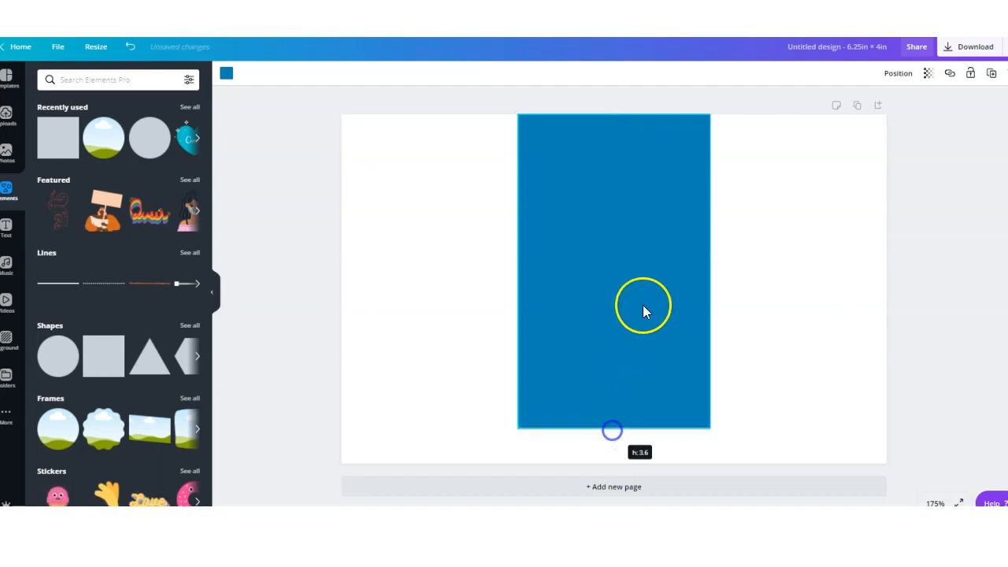
{"action": "left_click_drag", "start_coordinate": [642, 300], "coordinate": [467, 318]}
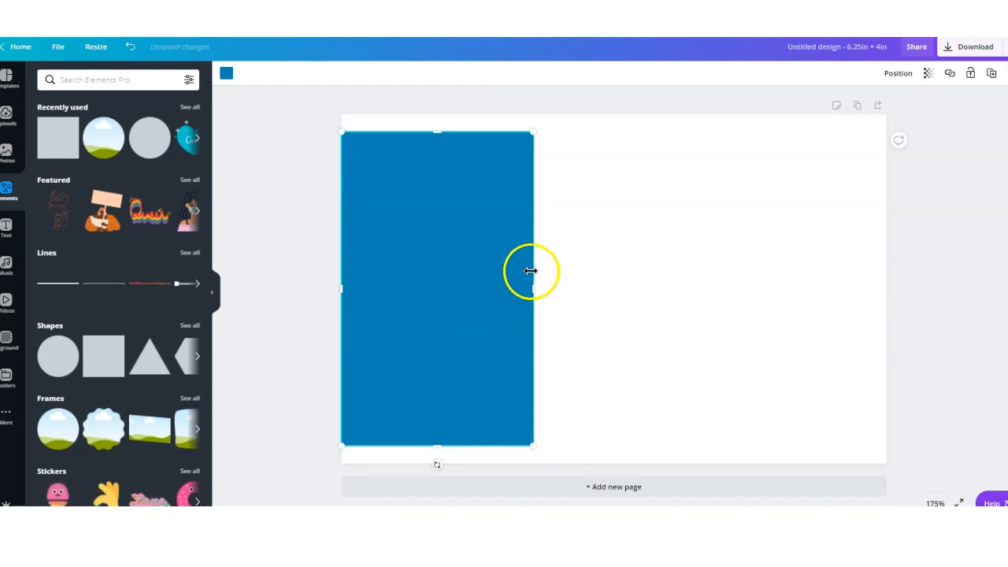
{"action": "left_click_drag", "start_coordinate": [530, 288], "coordinate": [483, 285]}
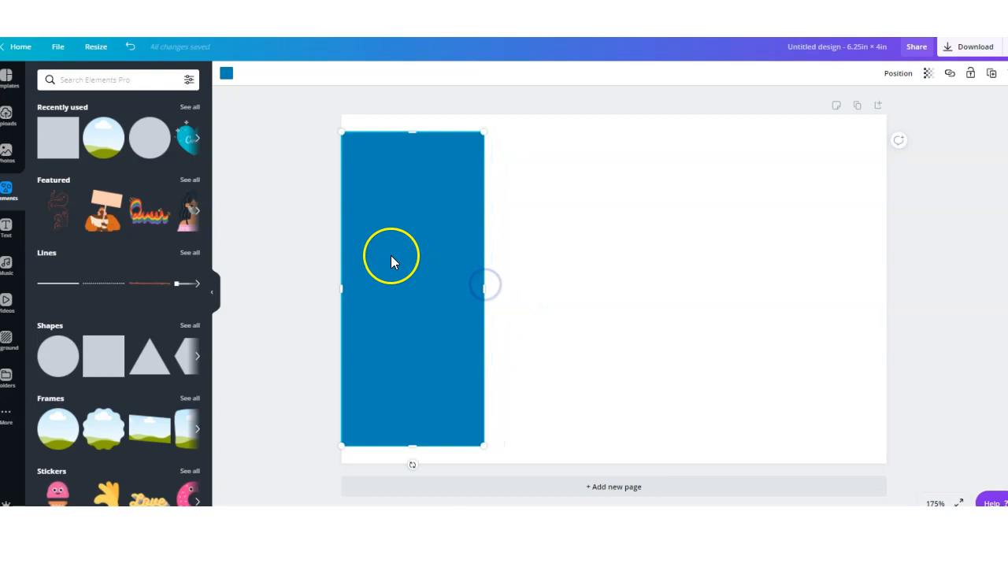
{"action": "left_click", "coordinate": [991, 72]}
{"action": "left_click_drag", "start_coordinate": [486, 265], "coordinate": [810, 244]}
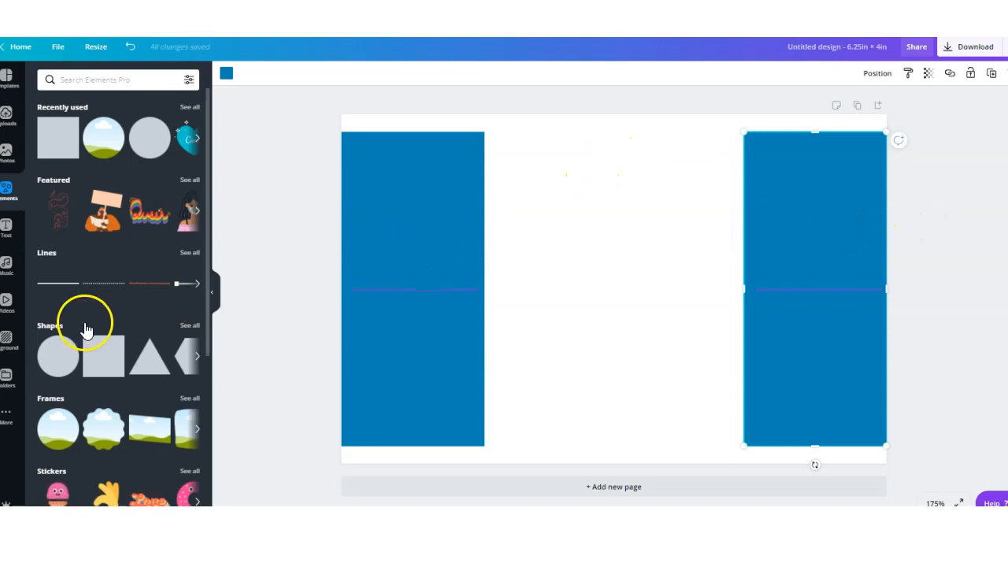
Add a second square and stretch it to fill the gap between the blue panels, matching their height
{"action": "left_click", "coordinate": [93, 356]}
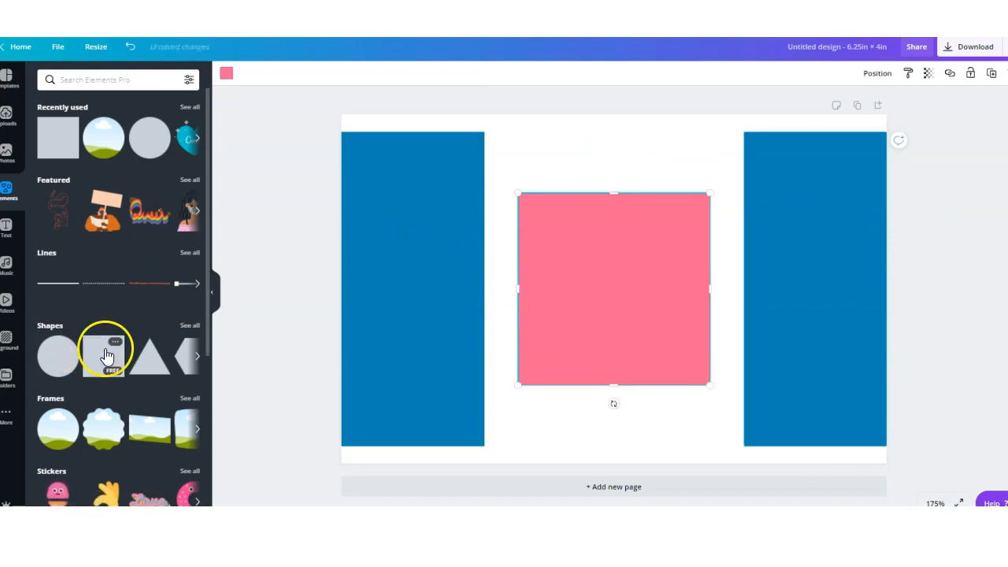
{"action": "left_click_drag", "start_coordinate": [609, 191], "coordinate": [612, 180]}
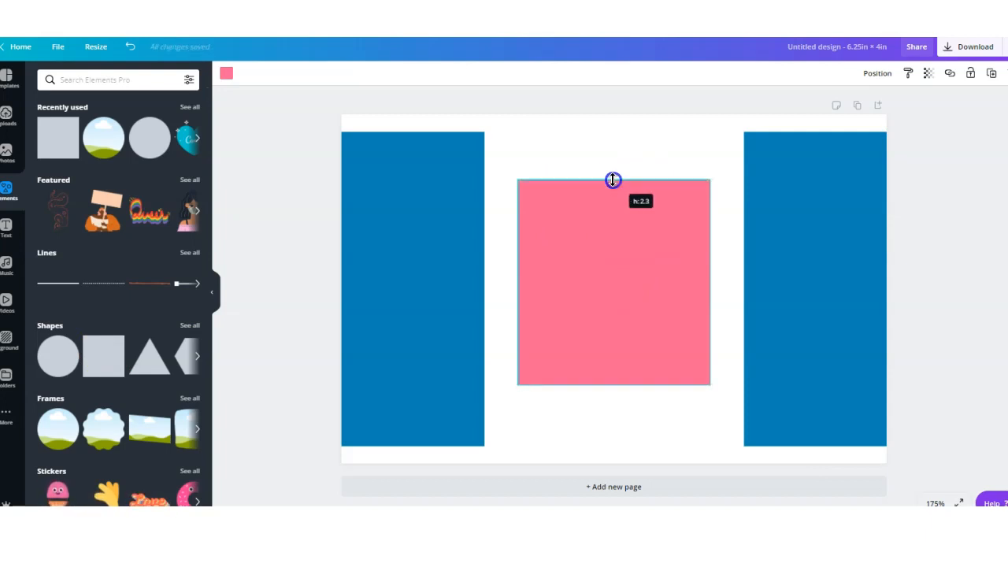
{"action": "left_click_drag", "start_coordinate": [613, 178], "coordinate": [612, 132]}
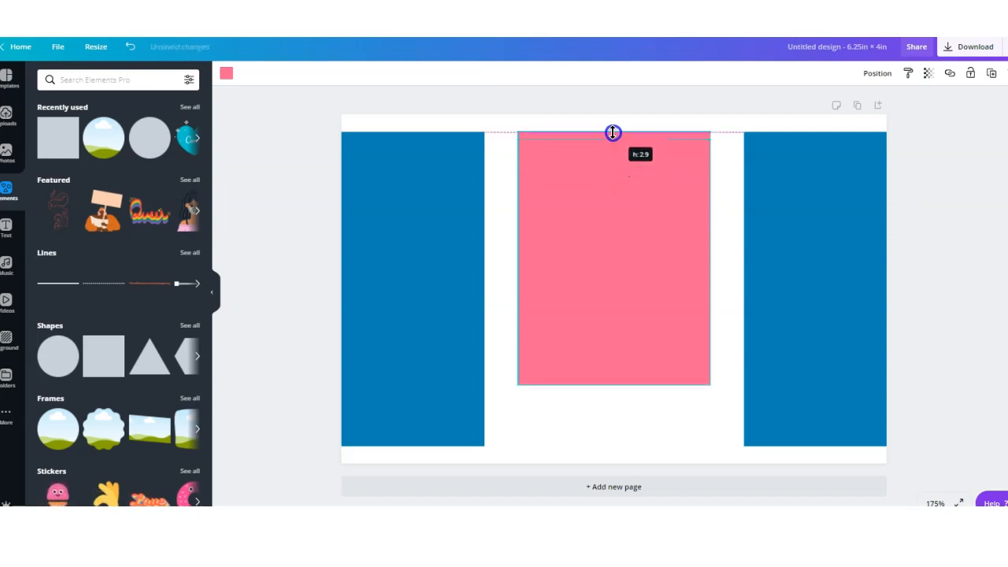
{"action": "left_click_drag", "start_coordinate": [611, 384], "coordinate": [617, 445]}
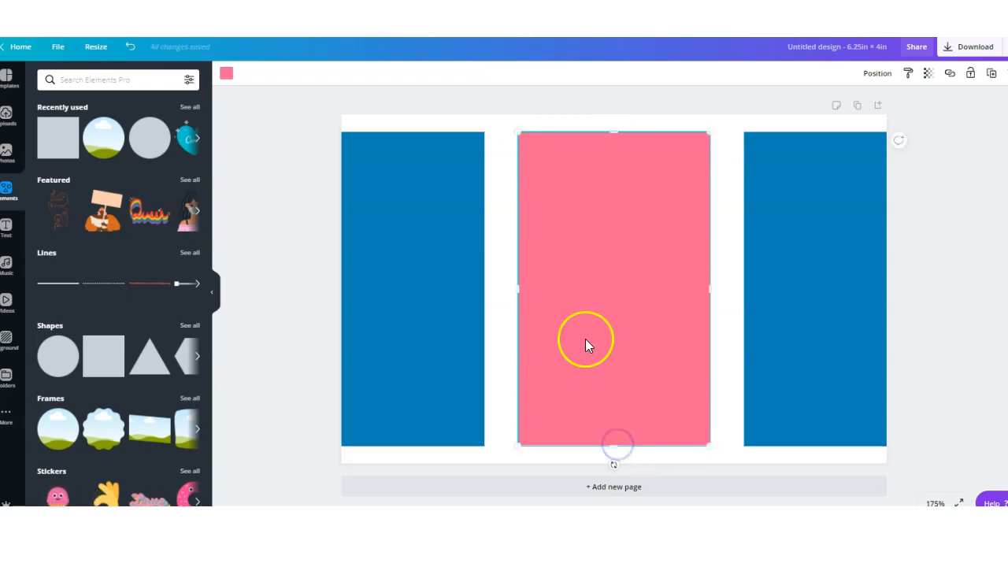
{"action": "left_click_drag", "start_coordinate": [517, 283], "coordinate": [486, 286]}
{"action": "left_click_drag", "start_coordinate": [710, 289], "coordinate": [736, 290]}
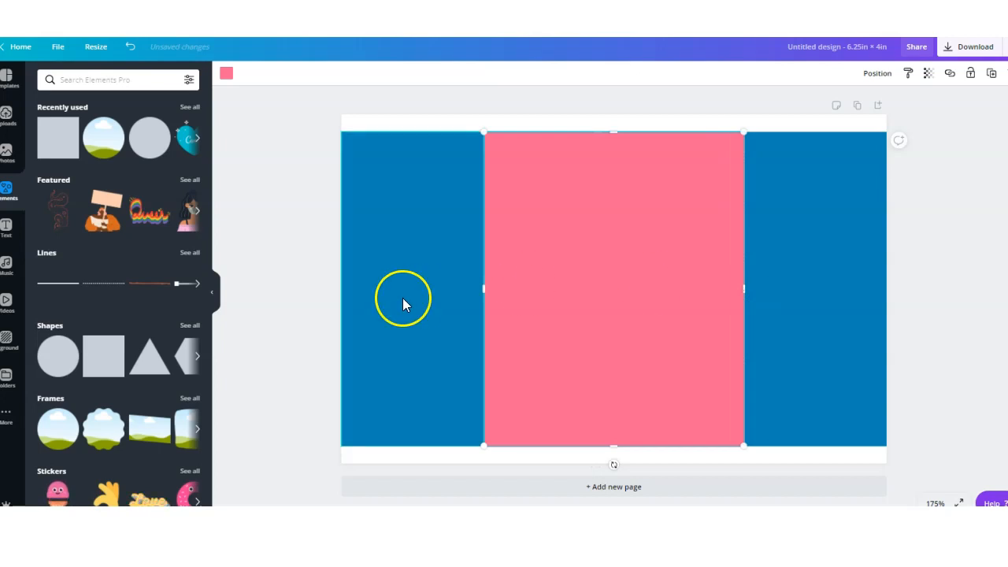
{"action": "left_click", "coordinate": [276, 306]}
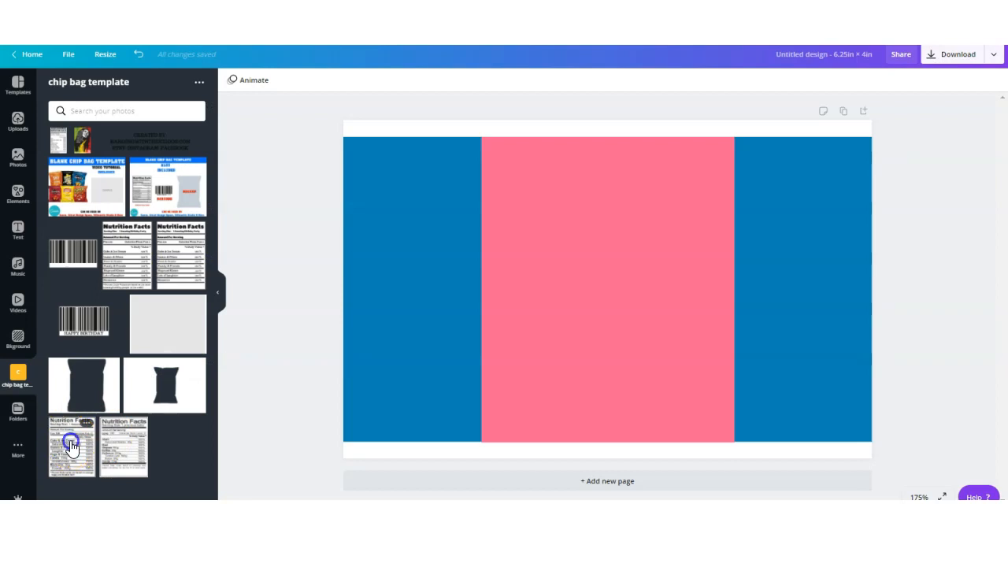
Place the birthday Nutrition Facts image and the Happy Birthday barcode, both scaled down, one above the other on the right blue panel
{"action": "left_click", "coordinate": [71, 447]}
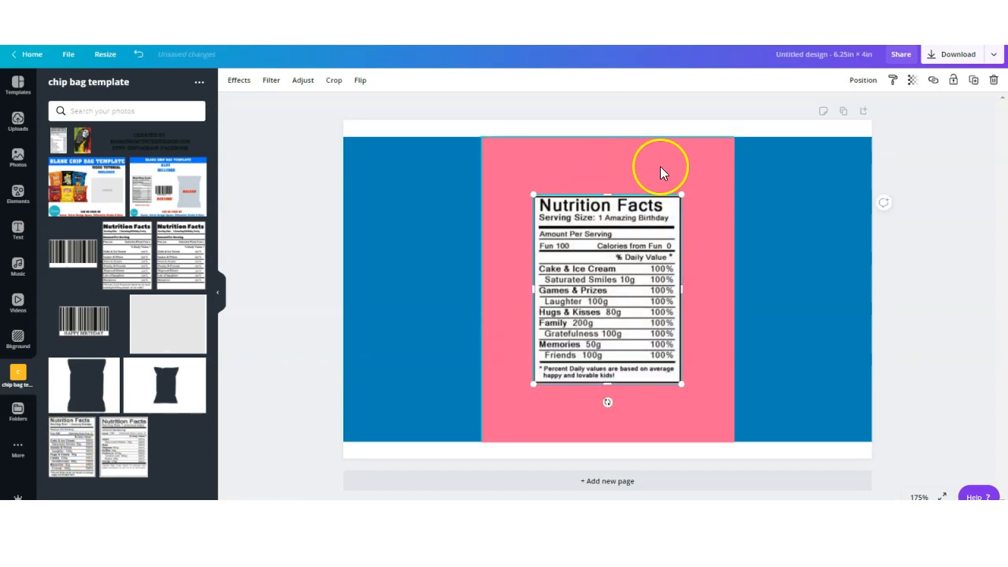
{"action": "left_click_drag", "start_coordinate": [679, 192], "coordinate": [802, 193]}
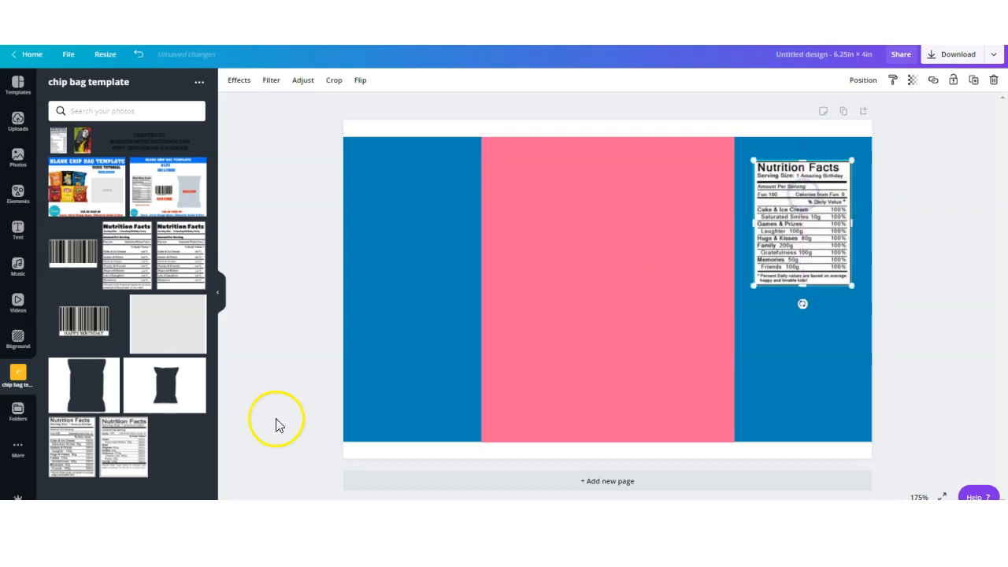
{"action": "left_click", "coordinate": [86, 325]}
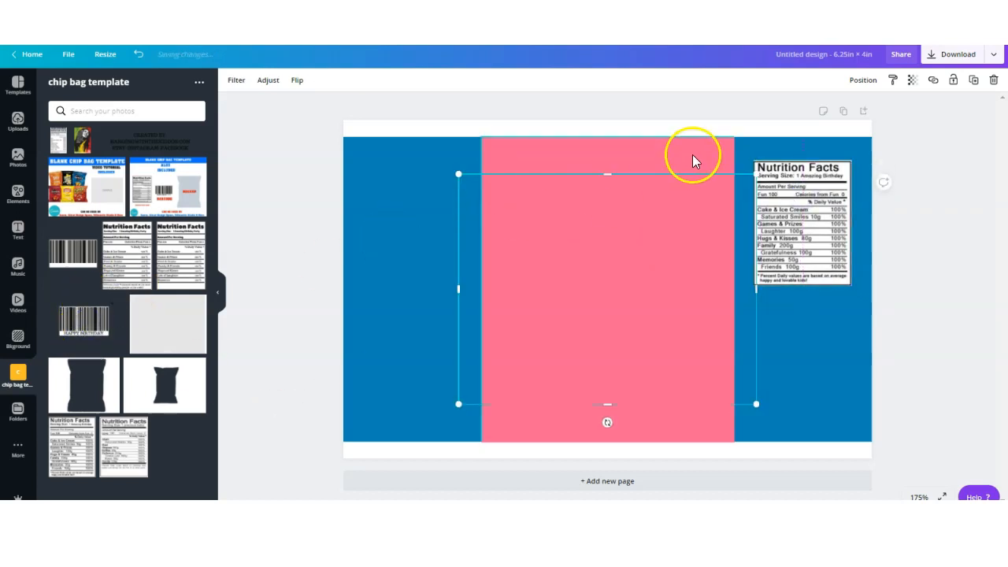
{"action": "left_click_drag", "start_coordinate": [756, 174], "coordinate": [800, 365]}
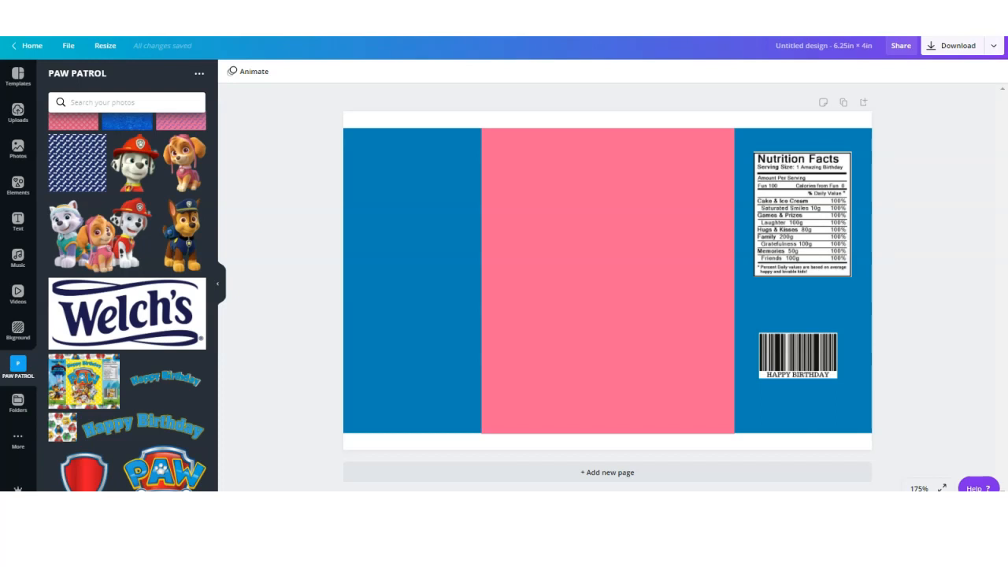
Add the Welch's logo image to the page and remove its white background
{"action": "left_click", "coordinate": [88, 322]}
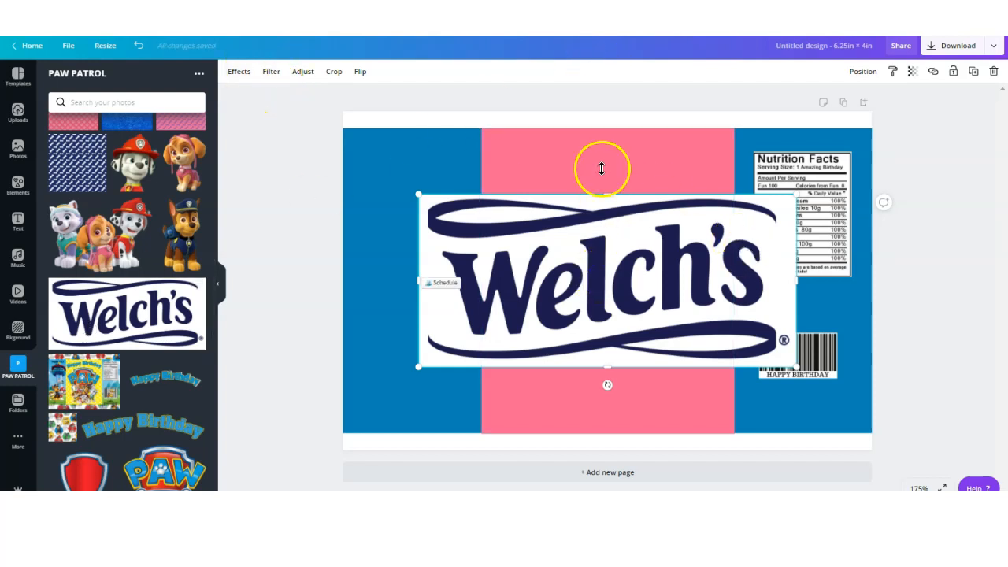
{"action": "left_click", "coordinate": [240, 75]}
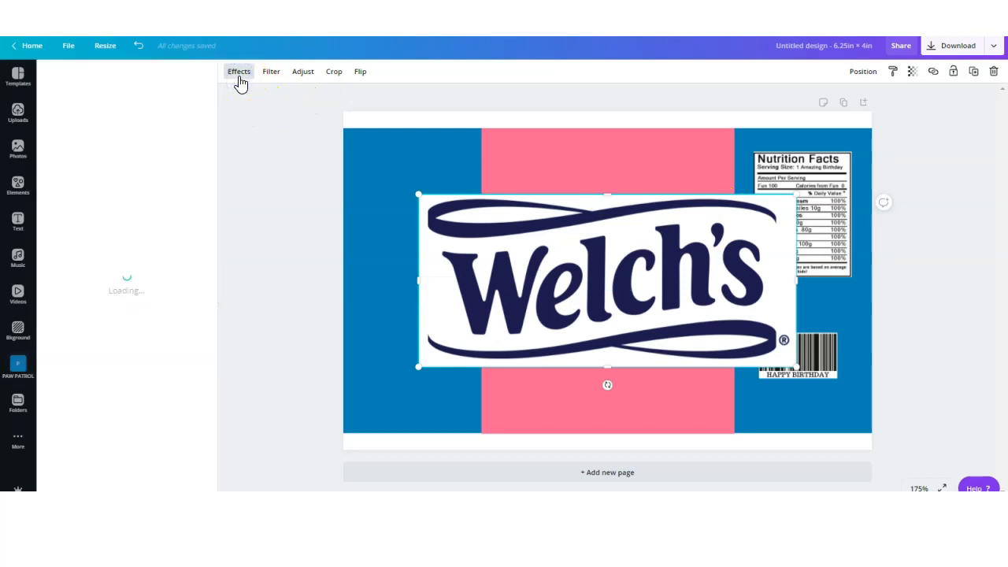
{"action": "left_click", "coordinate": [114, 110]}
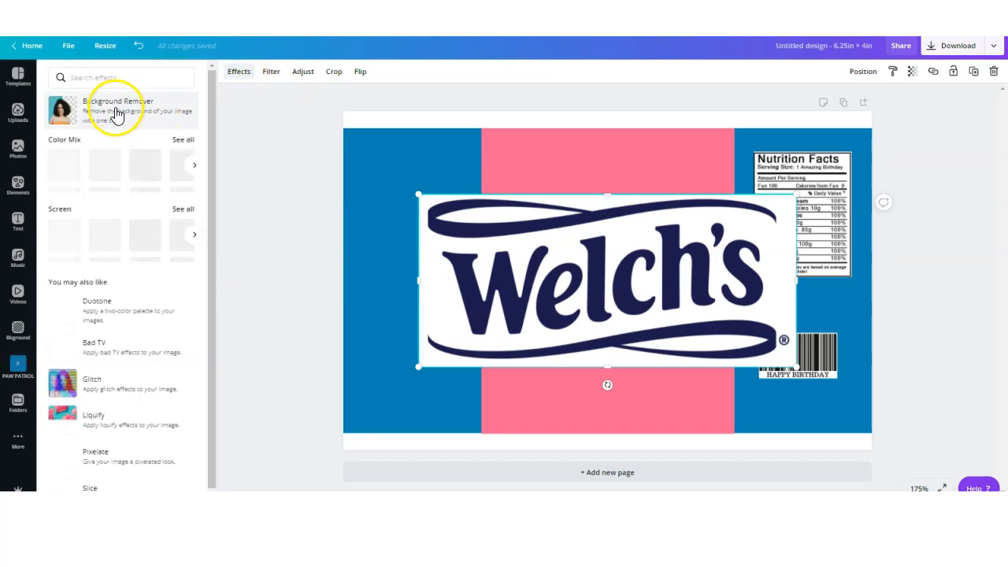
{"action": "left_click", "coordinate": [142, 106]}
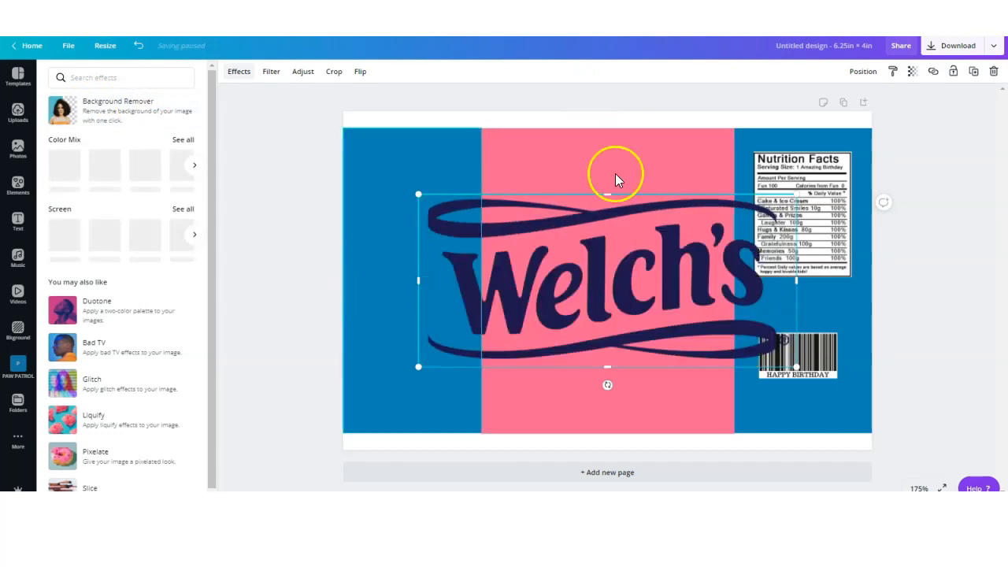
Scale down the Welch's logo and centre it at the top of the pink middle panel
{"action": "left_click_drag", "start_coordinate": [745, 228], "coordinate": [650, 260]}
{"action": "left_click_drag", "start_coordinate": [542, 317], "coordinate": [627, 207]}
{"action": "left_click_drag", "start_coordinate": [612, 191], "coordinate": [617, 189]}
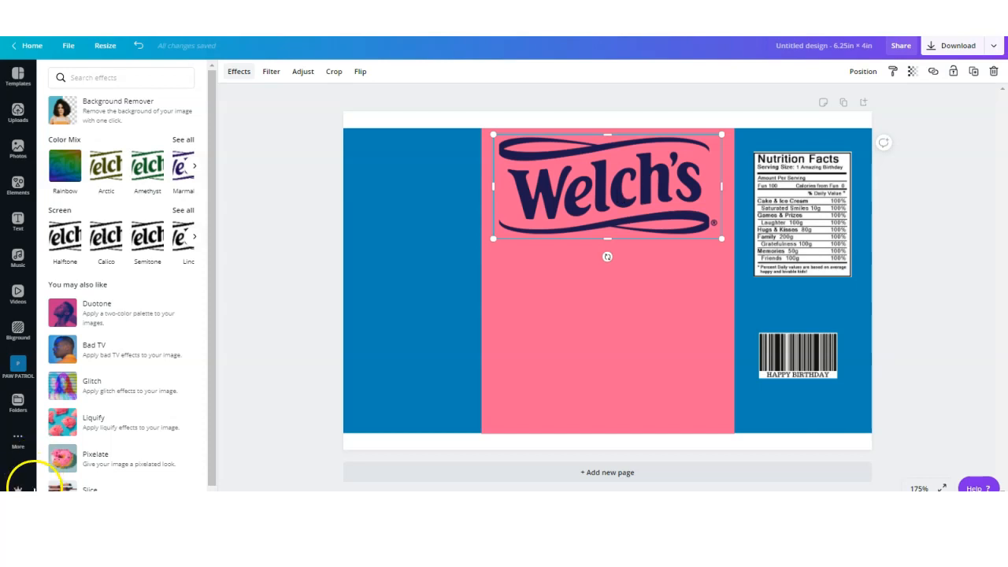
Duplicate the page and return to page 1
{"action": "left_click", "coordinate": [488, 402]}
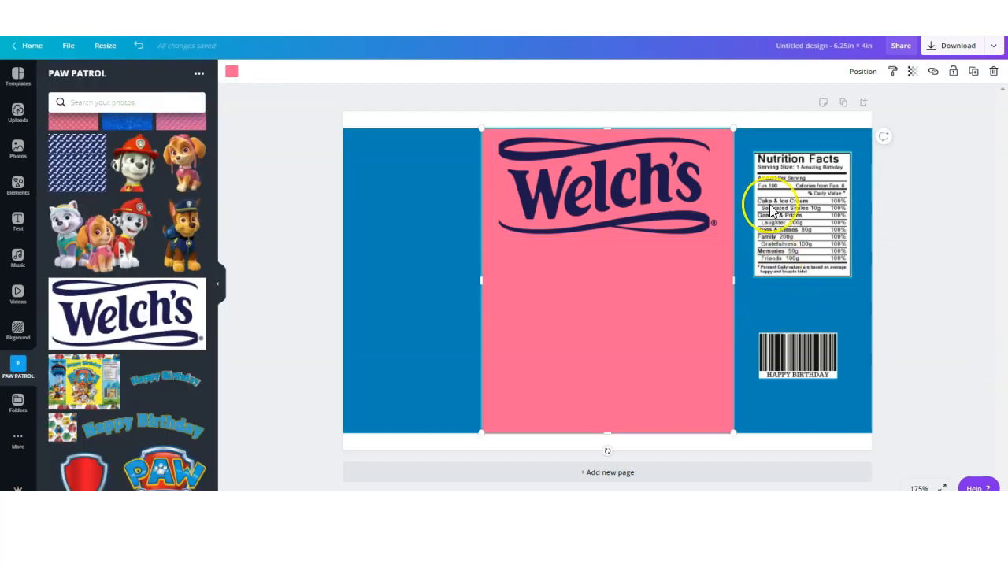
{"action": "left_click", "coordinate": [843, 103]}
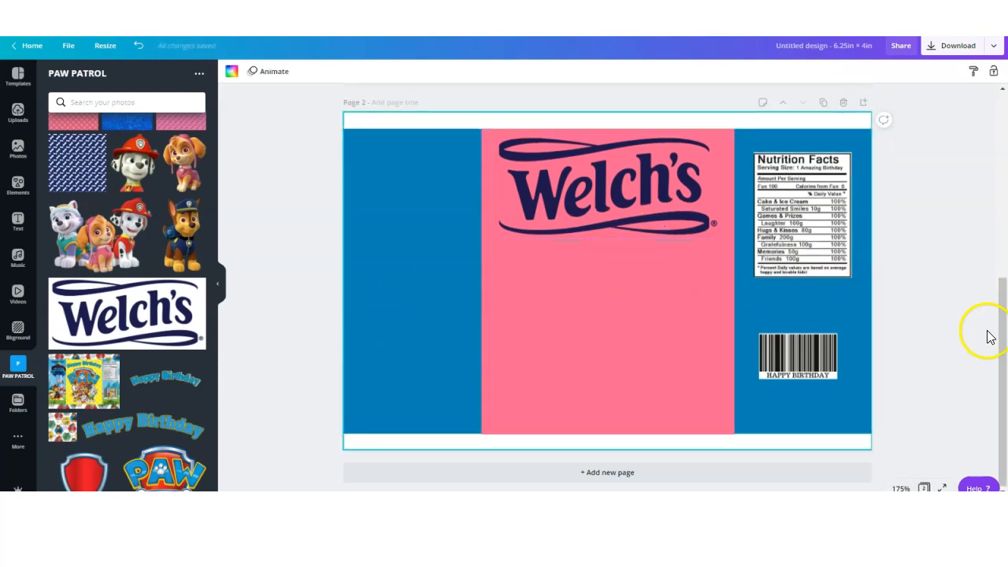
{"action": "left_click_drag", "start_coordinate": [994, 378], "coordinate": [1002, 161]}
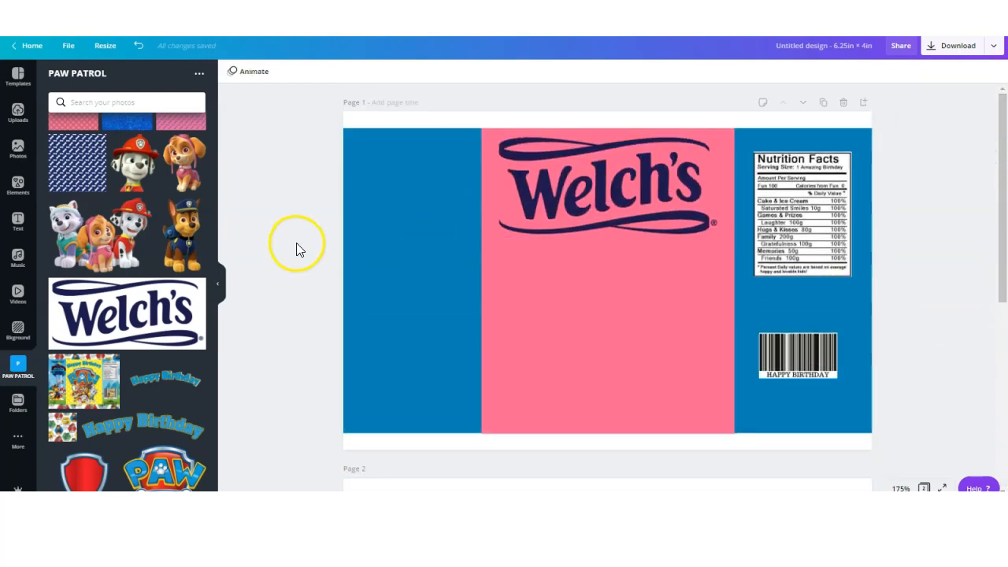
Recolour page 1's left and right panels red and the middle panel blue
{"action": "left_click", "coordinate": [410, 244]}
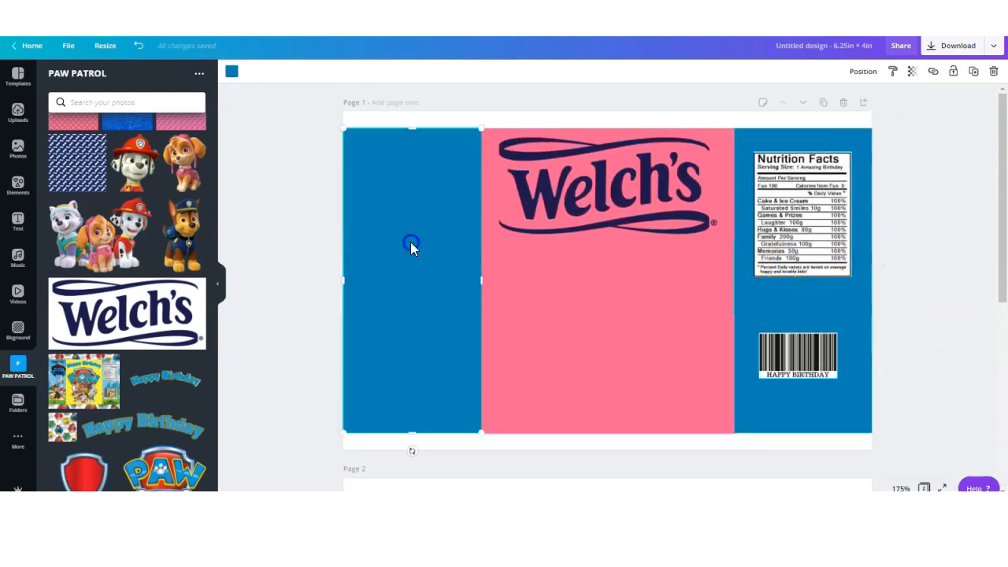
{"action": "left_click", "coordinate": [232, 74]}
{"action": "left_click", "coordinate": [166, 226]}
{"action": "left_click", "coordinate": [550, 237]}
{"action": "left_click", "coordinate": [114, 223]}
{"action": "left_click", "coordinate": [58, 225]}
{"action": "left_click", "coordinate": [744, 293]}
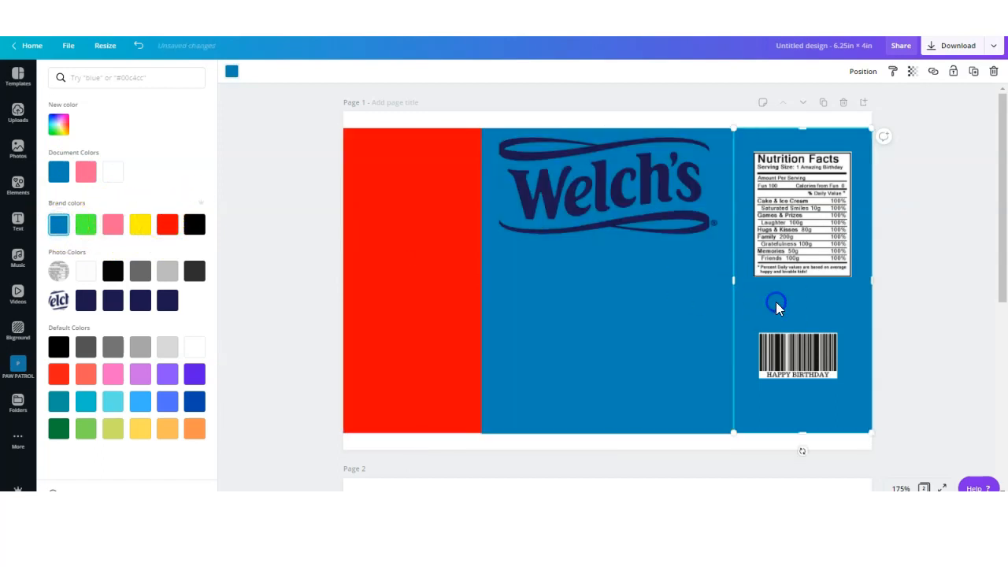
{"action": "left_click", "coordinate": [167, 226]}
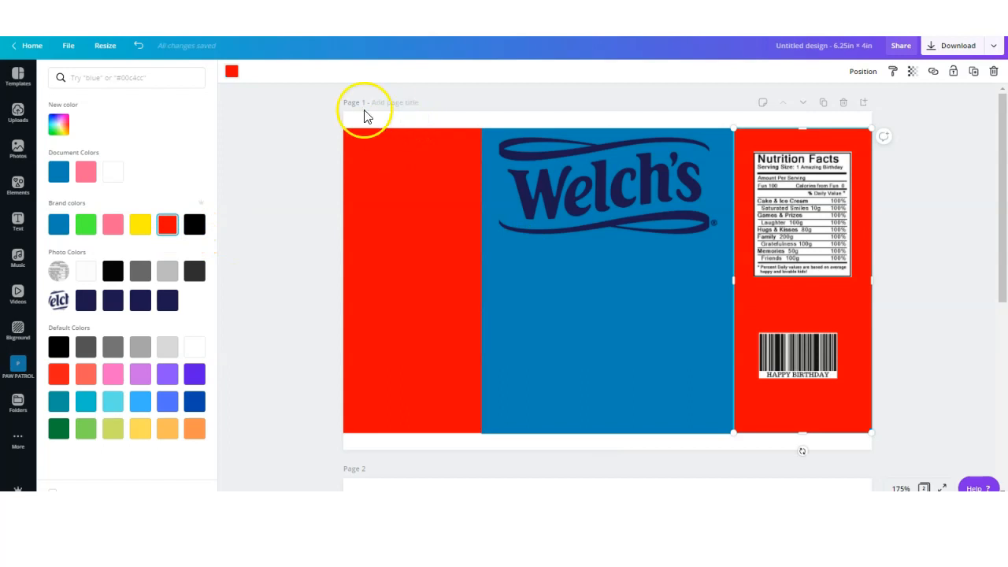
Set page 1's background colour to pink
{"action": "left_click", "coordinate": [360, 119]}
{"action": "left_click", "coordinate": [349, 119]}
{"action": "left_click", "coordinate": [231, 71]}
{"action": "left_click", "coordinate": [113, 172]}
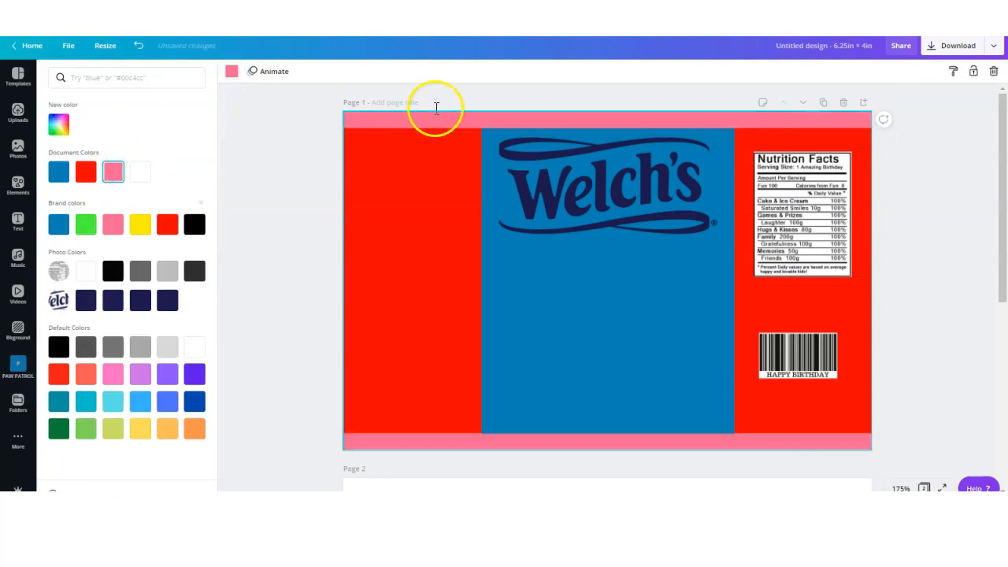
Change the middle panel's colour to white
{"action": "left_click", "coordinate": [649, 351]}
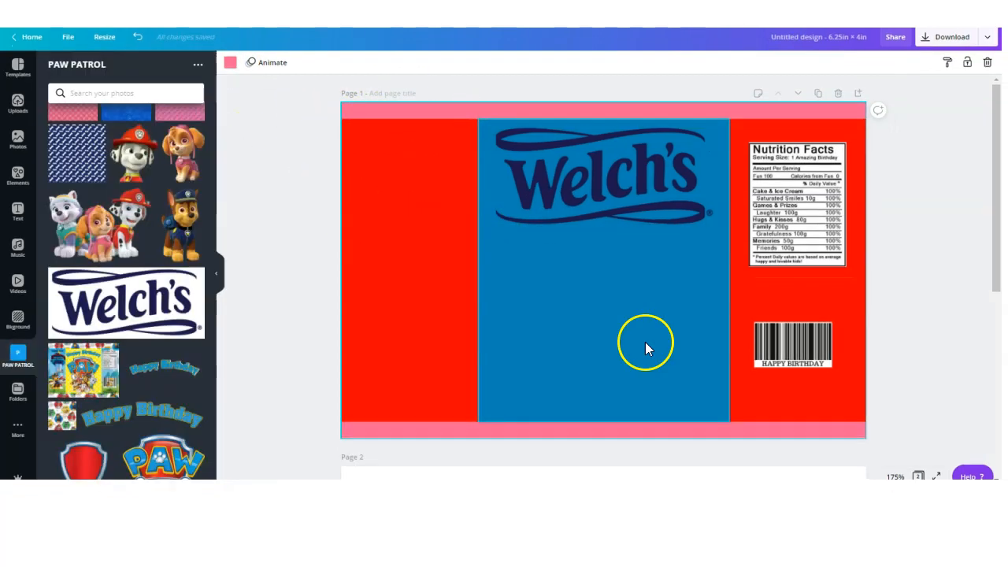
{"action": "left_click", "coordinate": [224, 70]}
{"action": "left_click", "coordinate": [140, 155]}
{"action": "left_click", "coordinate": [284, 213]}
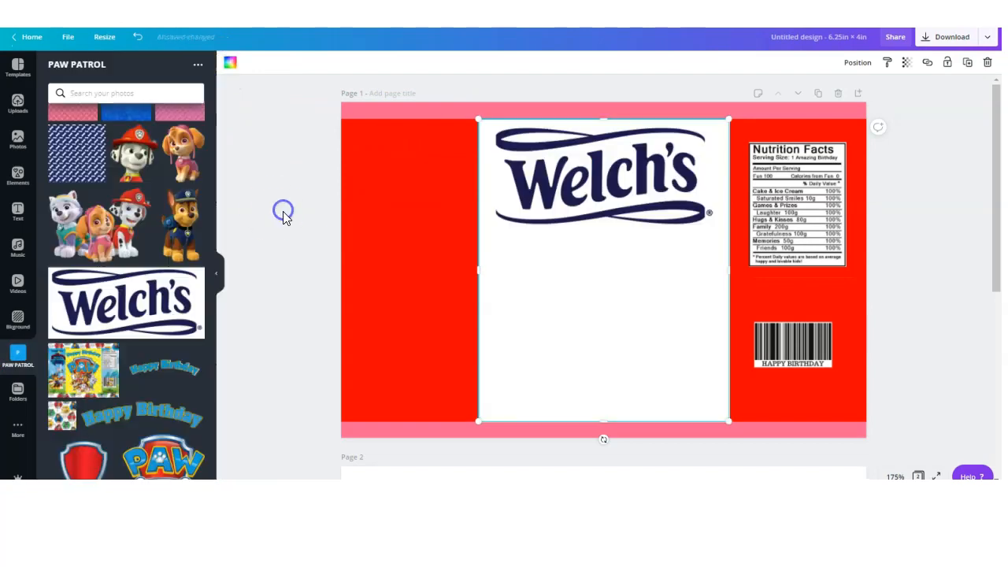
Add the yellow paw-print pattern from the PAW PATROL folder and stretch it to cover the whole middle panel
{"action": "left_click_drag", "start_coordinate": [213, 319], "coordinate": [225, 471]}
{"action": "left_click", "coordinate": [174, 406]}
{"action": "left_click_drag", "start_coordinate": [601, 151], "coordinate": [603, 124]}
{"action": "left_click_drag", "start_coordinate": [477, 255], "coordinate": [472, 254]}
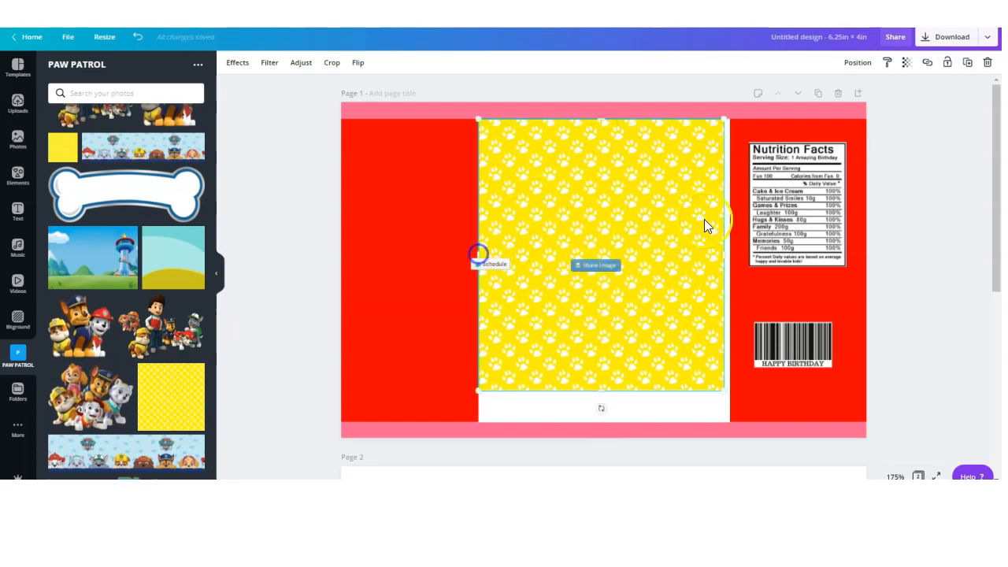
{"action": "left_click_drag", "start_coordinate": [722, 255], "coordinate": [725, 254]}
{"action": "left_click_drag", "start_coordinate": [614, 389], "coordinate": [606, 423]}
Send the yellow paw-print pattern backward behind the Welch's logo
{"action": "left_click", "coordinate": [858, 62]}
{"action": "left_click", "coordinate": [811, 93]}
{"action": "left_click", "coordinate": [945, 270]}
Add the group picture of five Paw Patrol pups below the Welch's logo and centre it horizontally on the page
{"action": "left_click", "coordinate": [93, 394]}
{"action": "left_click_drag", "start_coordinate": [605, 284], "coordinate": [596, 336]}
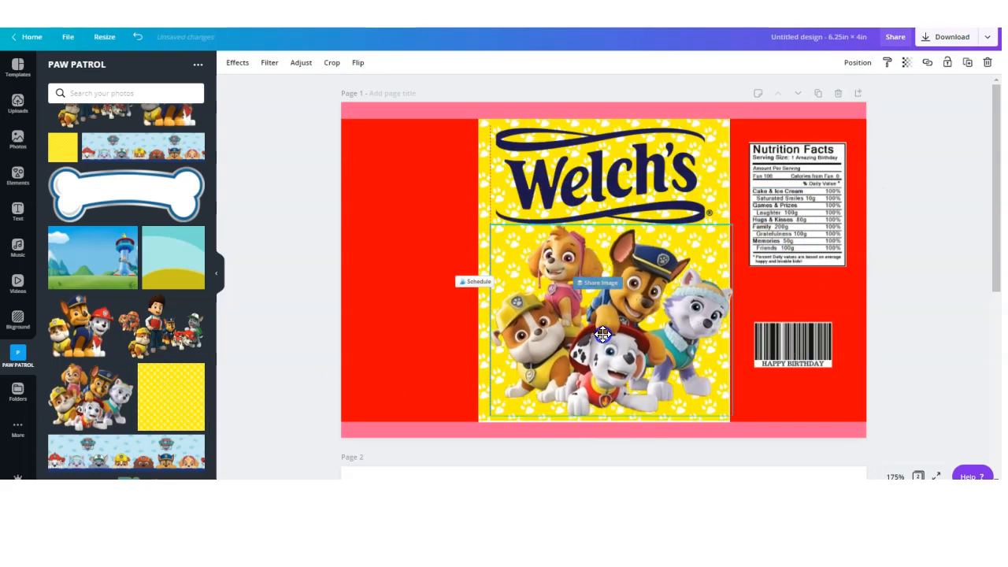
{"action": "left_click", "coordinate": [864, 63]}
{"action": "left_click", "coordinate": [803, 171]}
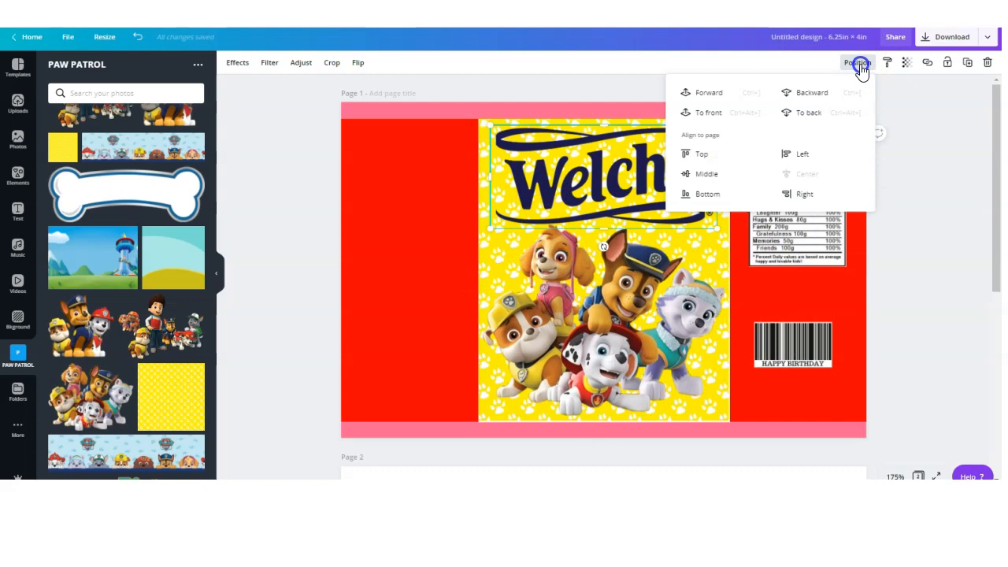
{"action": "left_click", "coordinate": [937, 179]}
{"action": "left_click", "coordinate": [86, 269]}
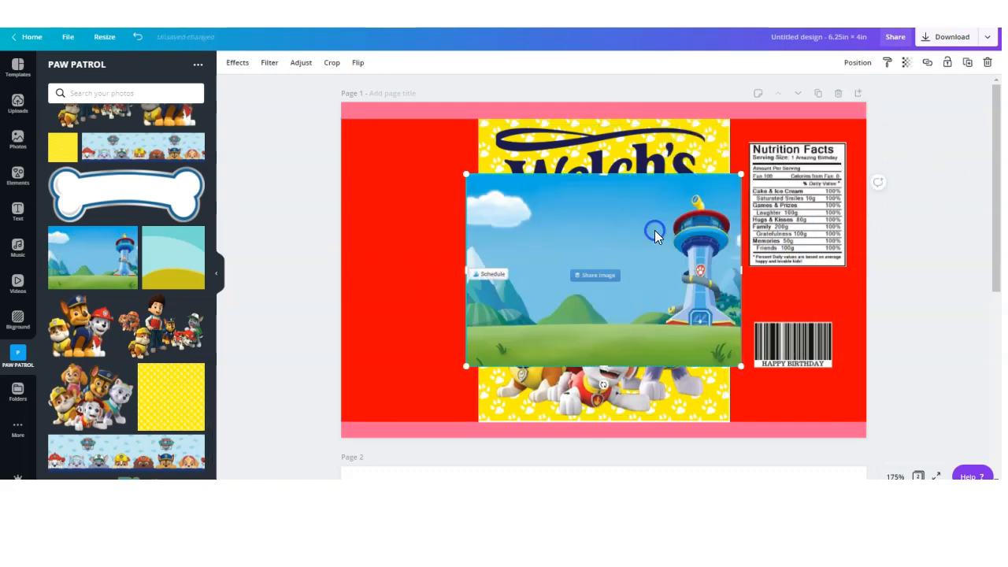
{"action": "key", "text": "Delete"}
Add the teal sky and yellow hill background from the PAW PATROL folder and fit it over the red left panel
{"action": "left_click", "coordinate": [158, 270]}
{"action": "left_click_drag", "start_coordinate": [538, 240], "coordinate": [436, 210]}
{"action": "left_click_drag", "start_coordinate": [352, 371], "coordinate": [345, 420]}
Duplicate the hill background and place the copy over the right panel, flush with the middle panel's edge
{"action": "left_click", "coordinate": [967, 62]}
{"action": "left_click_drag", "start_coordinate": [788, 274], "coordinate": [863, 229]}
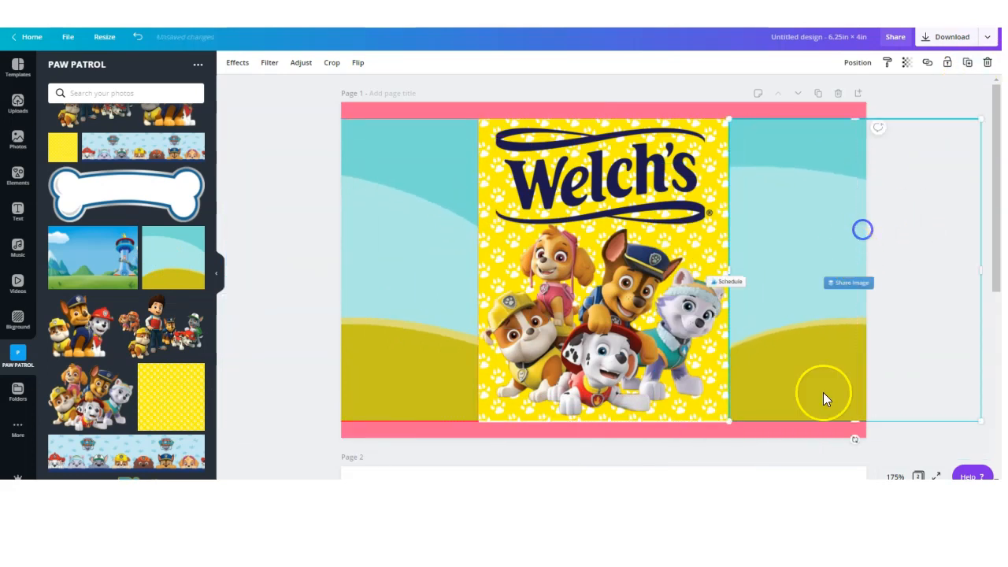
{"action": "left_click", "coordinate": [831, 294]}
{"action": "left_click_drag", "start_coordinate": [831, 297], "coordinate": [831, 293]}
{"action": "left_click", "coordinate": [929, 93]}
Change the pink strips along the wrapper's upper and lower edges to the blue document colour
{"action": "left_click", "coordinate": [803, 105]}
{"action": "left_click", "coordinate": [227, 62]}
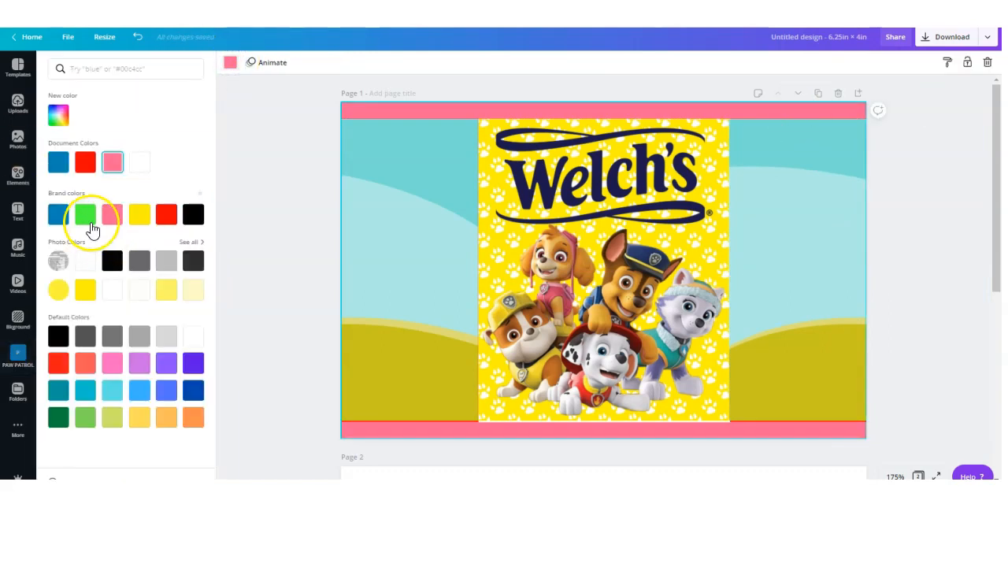
{"action": "left_click", "coordinate": [58, 166]}
{"action": "left_click", "coordinate": [271, 263]}
Send the right panel's hill background backward behind the nutrition facts label and the barcode
{"action": "left_click", "coordinate": [827, 158]}
{"action": "left_click", "coordinate": [857, 62]}
{"action": "left_click", "coordinate": [812, 93]}
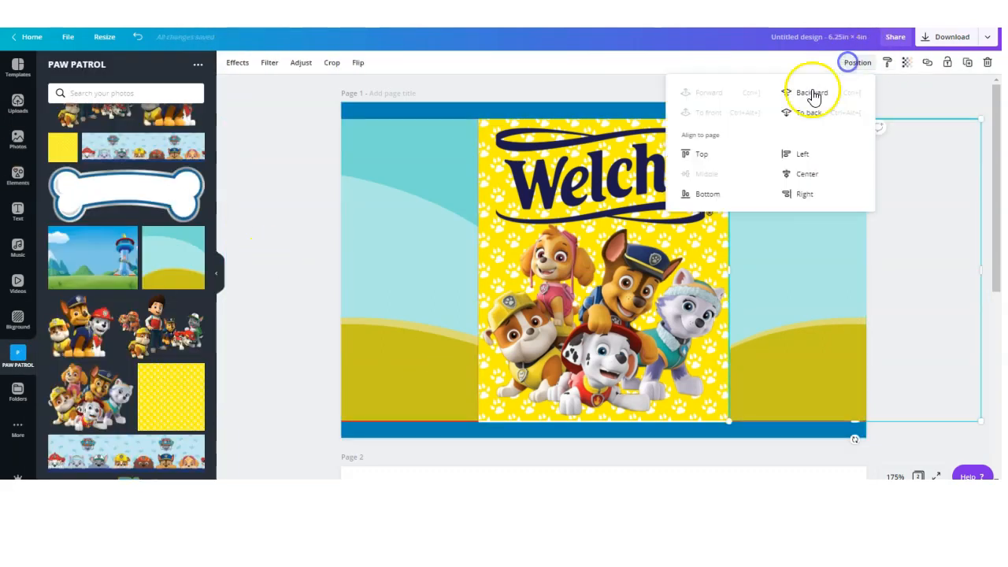
{"action": "left_click", "coordinate": [812, 93]}
{"action": "left_click", "coordinate": [930, 85]}
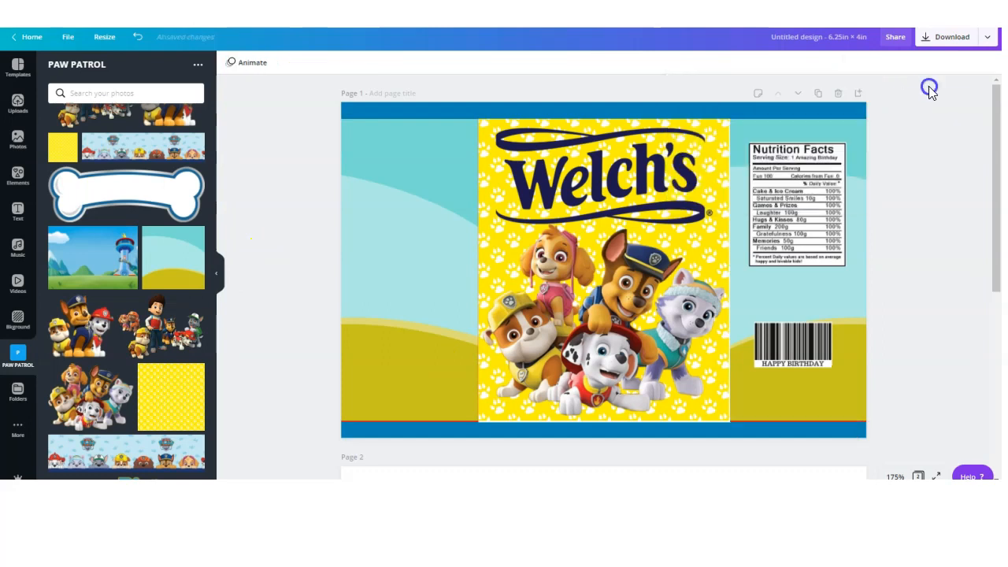
Add the lookout tower picture to the left panel, shrink it and centre it in the panel's lower part
{"action": "left_click_drag", "start_coordinate": [225, 417], "coordinate": [224, 189]}
{"action": "left_click_drag", "start_coordinate": [67, 232], "coordinate": [439, 277]}
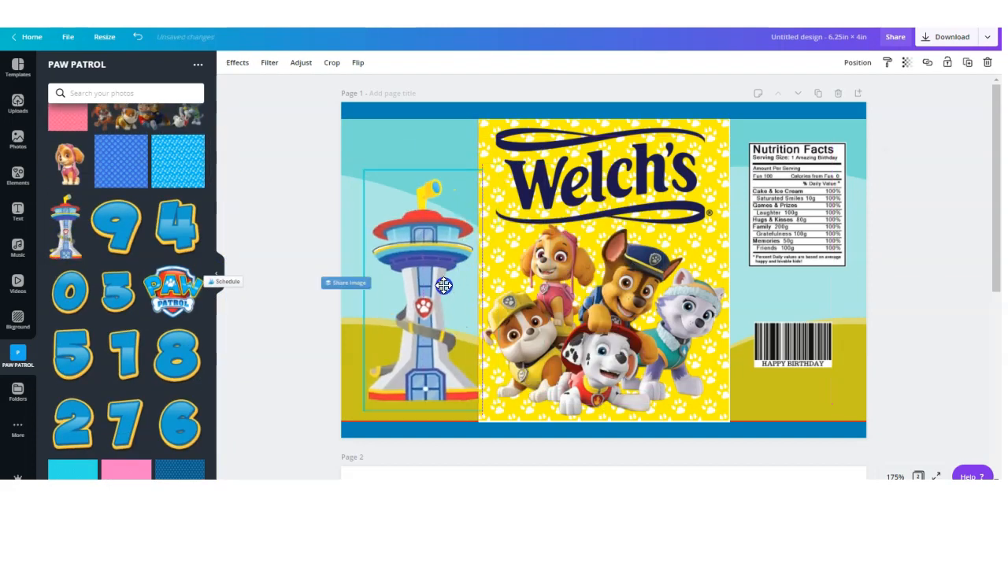
{"action": "left_click_drag", "start_coordinate": [472, 147], "coordinate": [459, 208]}
{"action": "left_click_drag", "start_coordinate": [391, 335], "coordinate": [396, 340]}
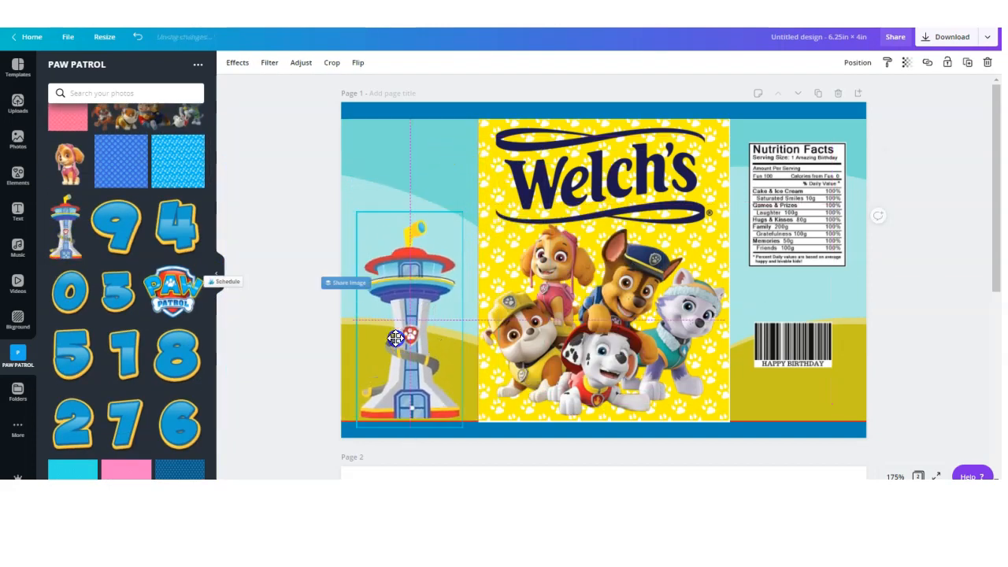
Add a subheading reading "Thank you for coming to my party!" and fit it above the lookout tower in the left panel
{"action": "left_click", "coordinate": [18, 211]}
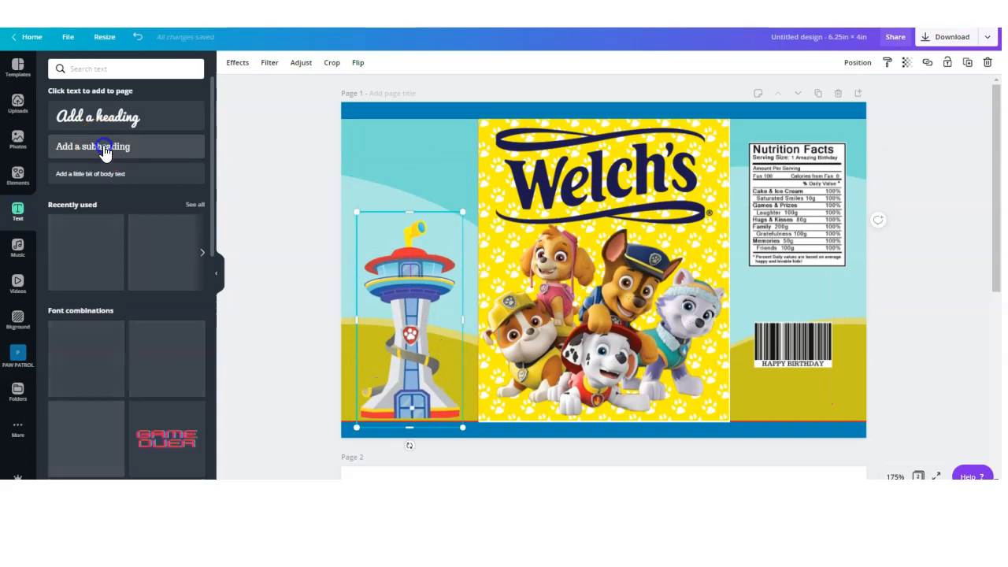
{"action": "left_click", "coordinate": [105, 149]}
{"action": "type", "text": "Tha"}
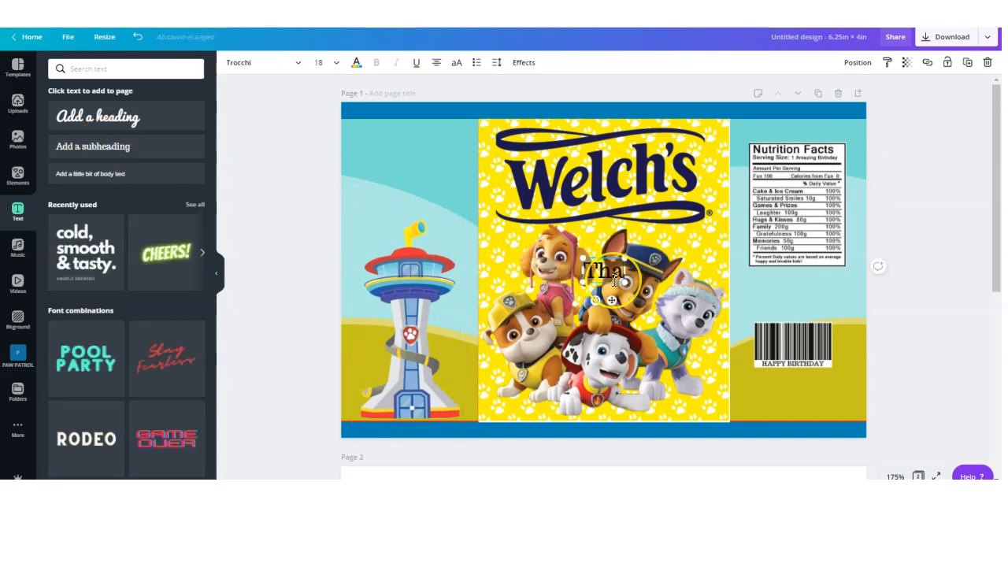
{"action": "type", "text": "nk you for coming to"}
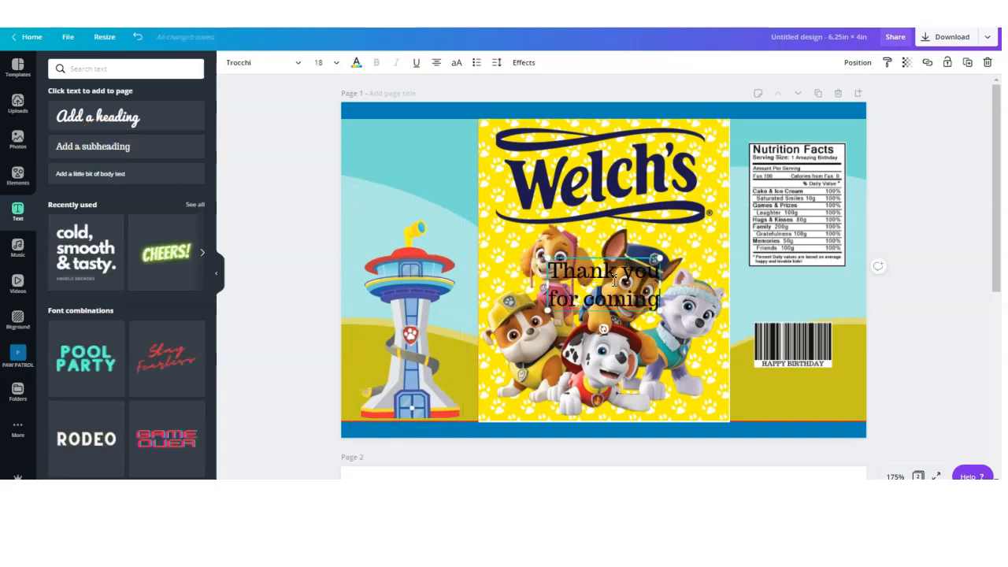
{"action": "type", "text": " my party!"}
{"action": "left_click_drag", "start_coordinate": [615, 280], "coordinate": [411, 130]}
{"action": "left_click_drag", "start_coordinate": [477, 130], "coordinate": [420, 136]}
{"action": "left_click", "coordinate": [306, 268]}
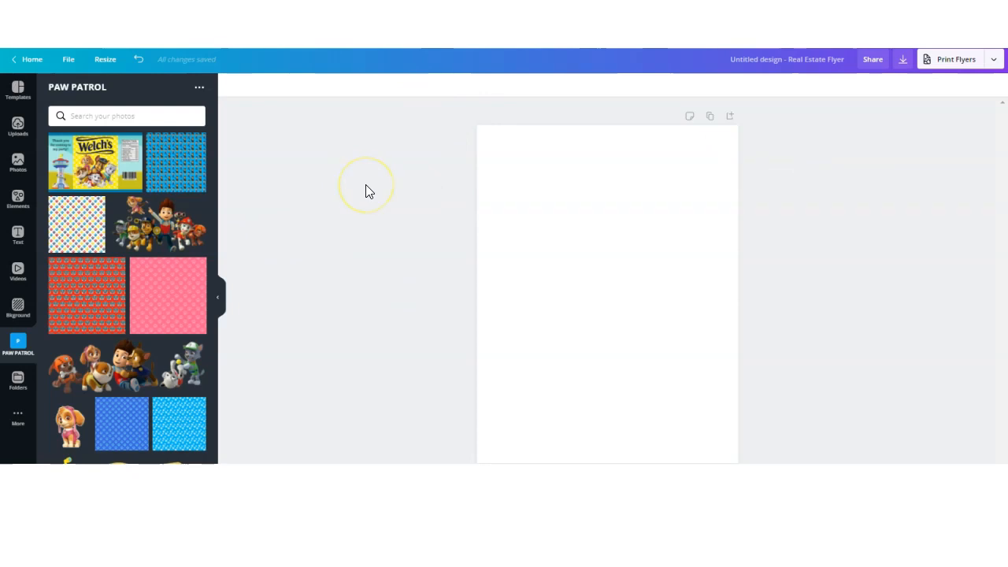
Insert the finished wrapper image near the top of the blank flyer page and place a duplicate directly below it
{"action": "left_click", "coordinate": [107, 175]}
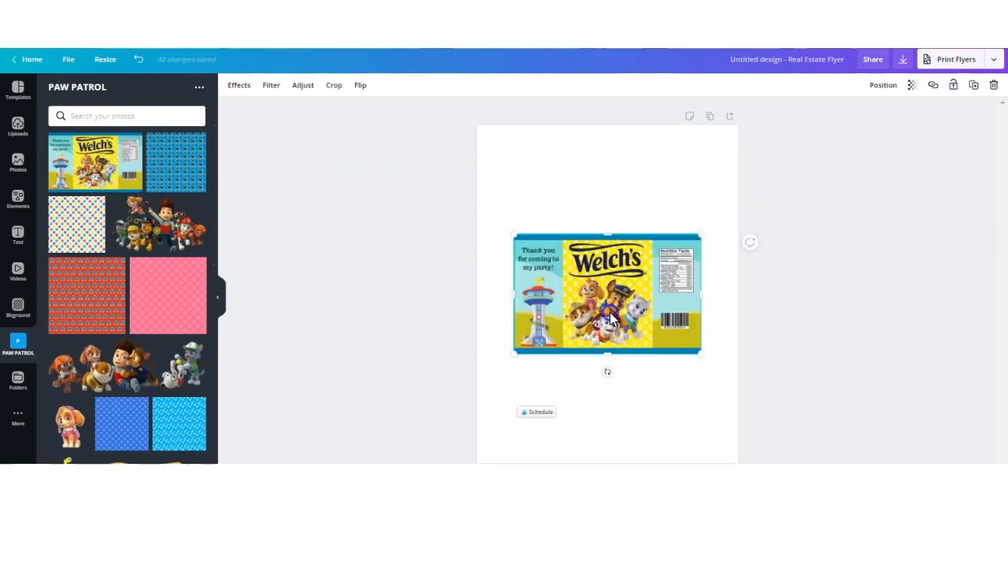
{"action": "left_click_drag", "start_coordinate": [610, 256], "coordinate": [611, 170]}
{"action": "left_click", "coordinate": [846, 177]}
{"action": "left_click", "coordinate": [973, 85]}
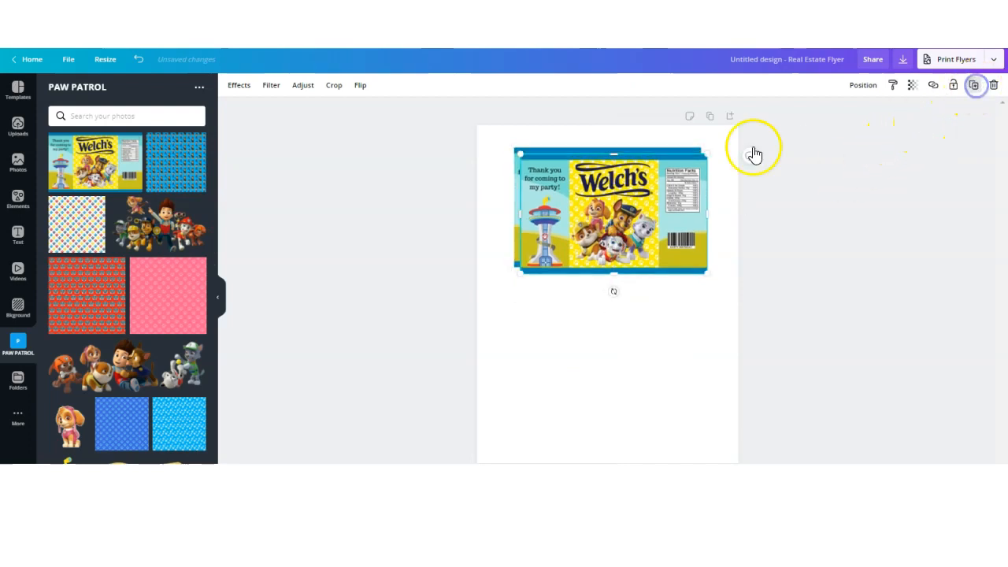
{"action": "left_click_drag", "start_coordinate": [664, 184], "coordinate": [659, 316]}
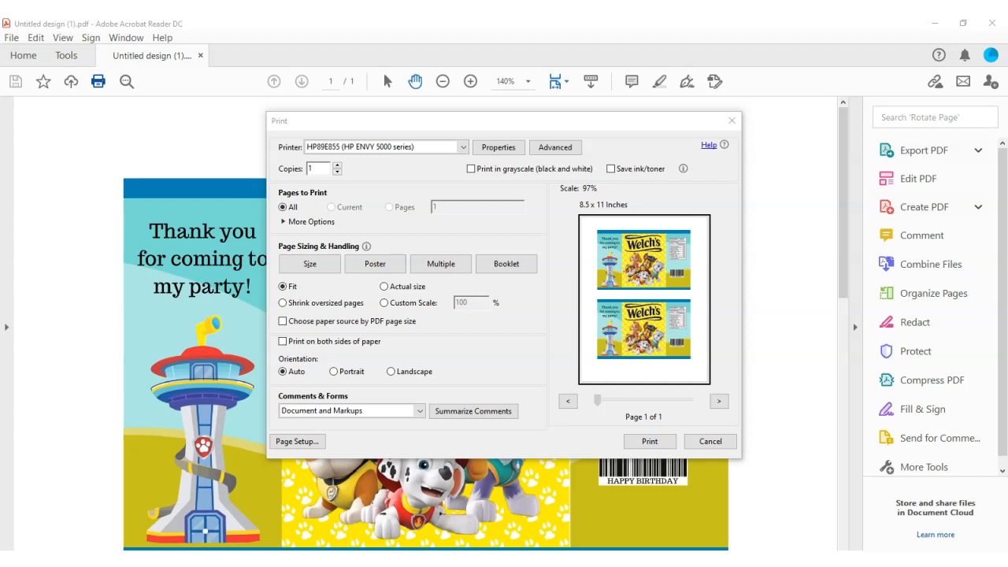
In Adobe Acrobat Reader, set the printer's paper type to HP Photo Papers, choose the print quality and apply the printer properties
{"action": "left_click", "coordinate": [498, 147]}
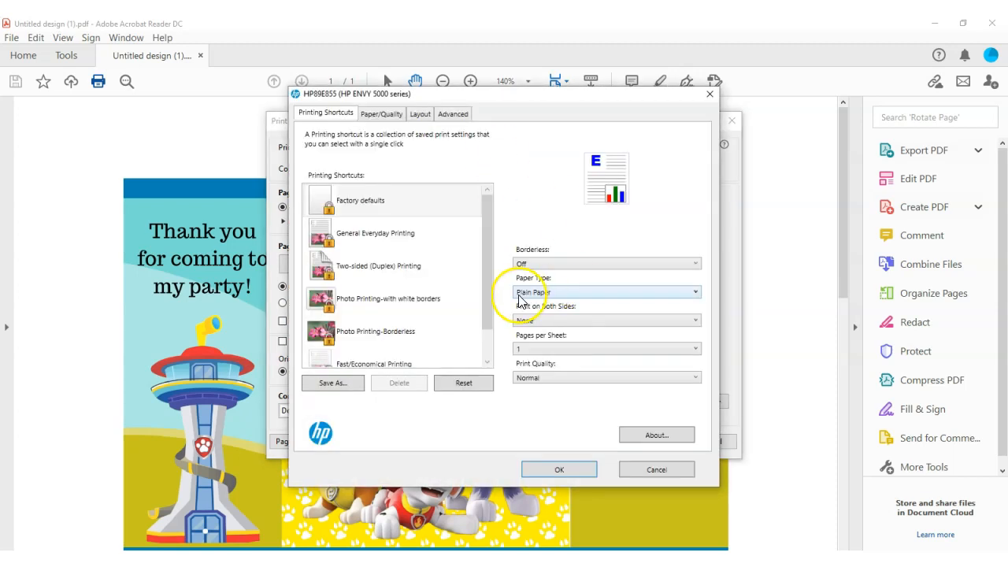
{"action": "left_click", "coordinate": [527, 293]}
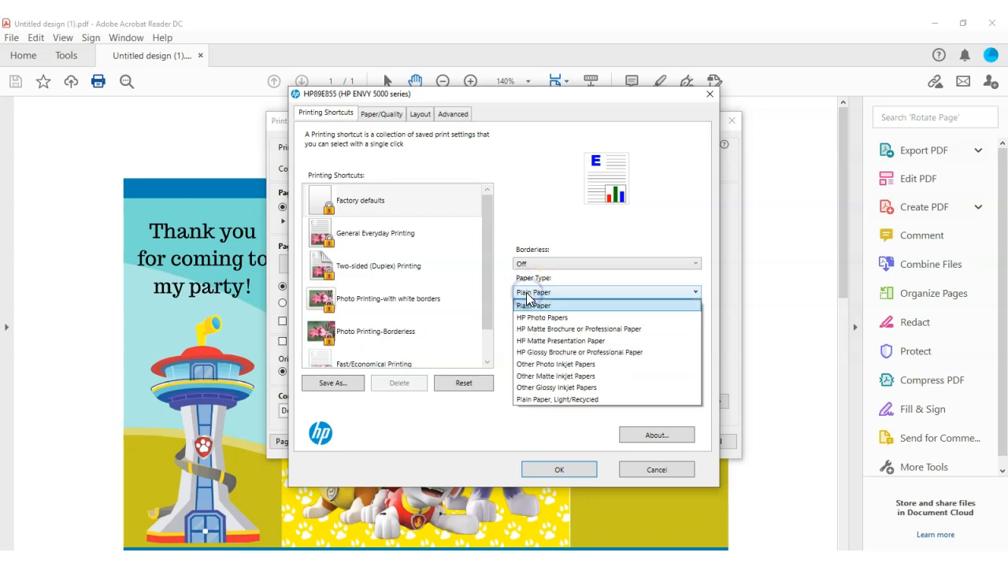
{"action": "left_click", "coordinate": [534, 318]}
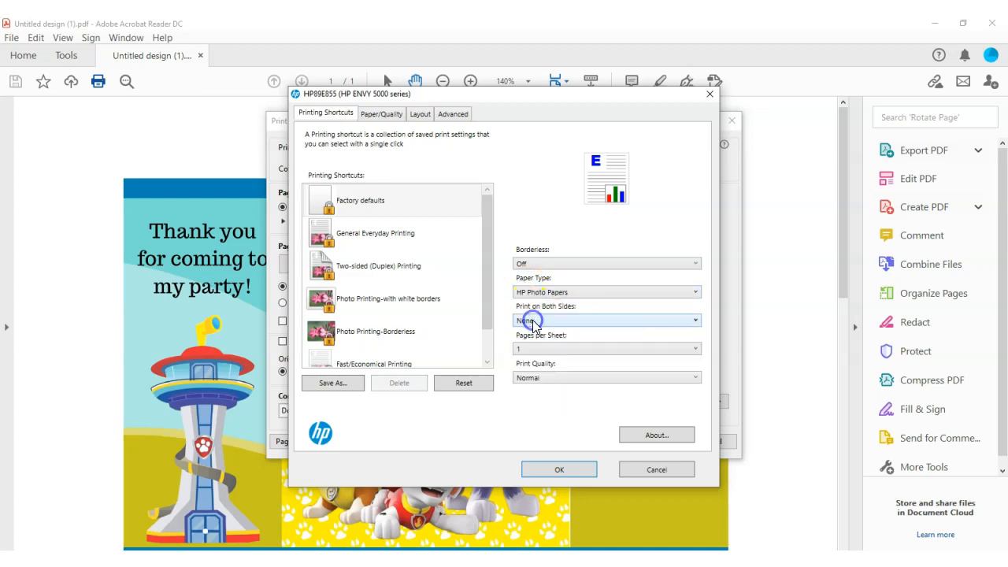
{"action": "left_click", "coordinate": [529, 380]}
{"action": "left_click", "coordinate": [525, 412]}
{"action": "left_click", "coordinate": [552, 469]}
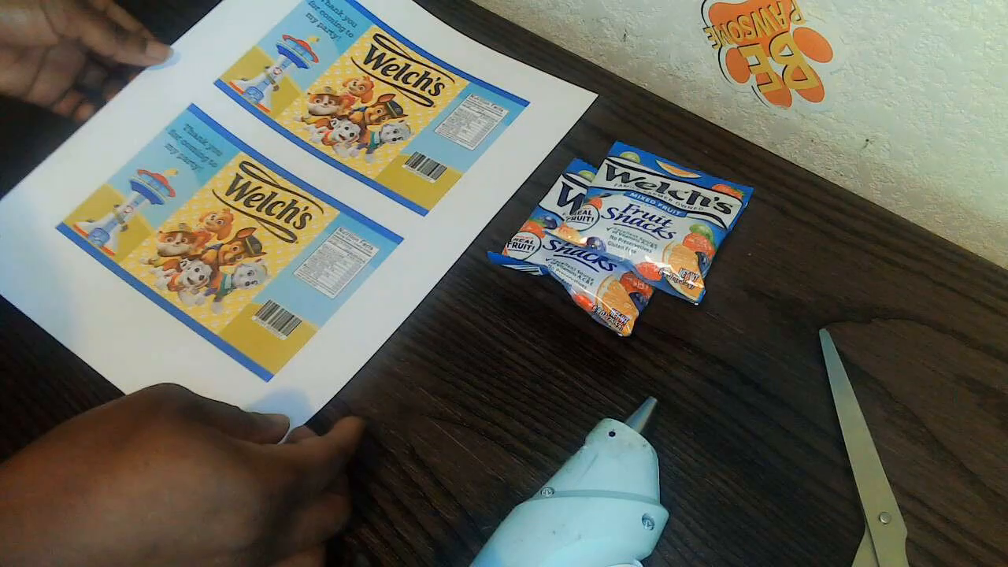